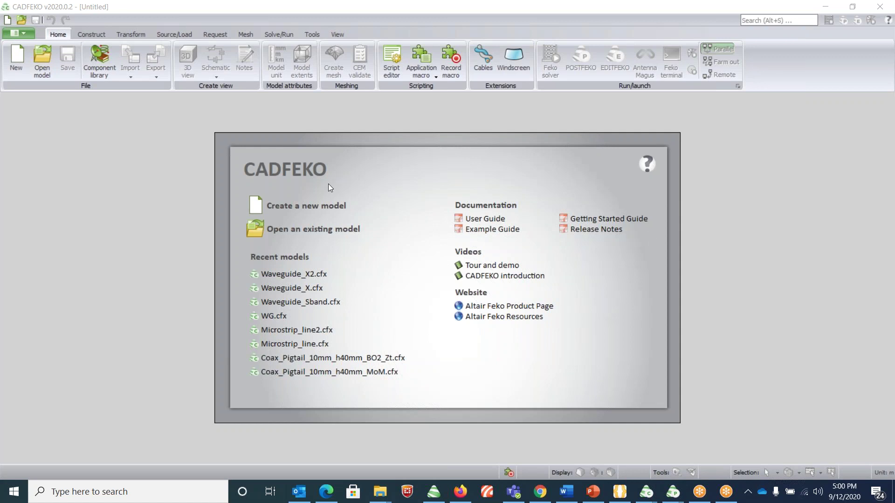
Create a new, empty untitled model from the CADFEKO start page
click(325, 205)
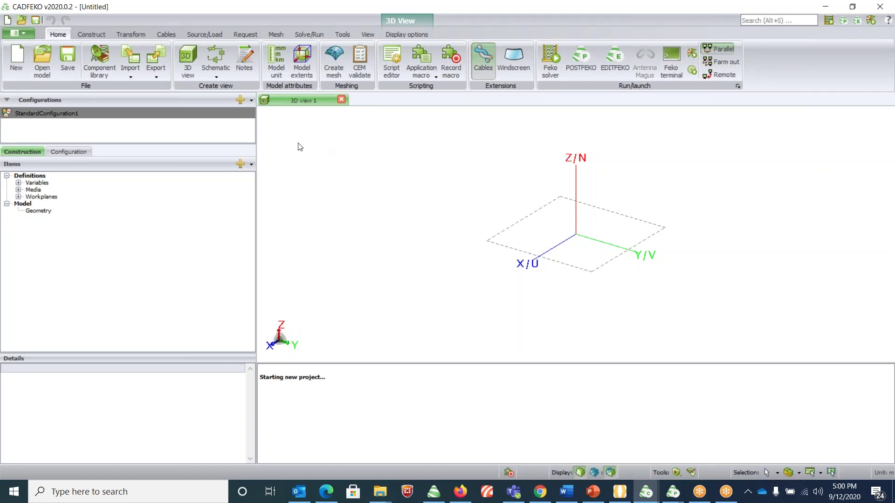
Change the model length unit to Inches (in)
click(273, 74)
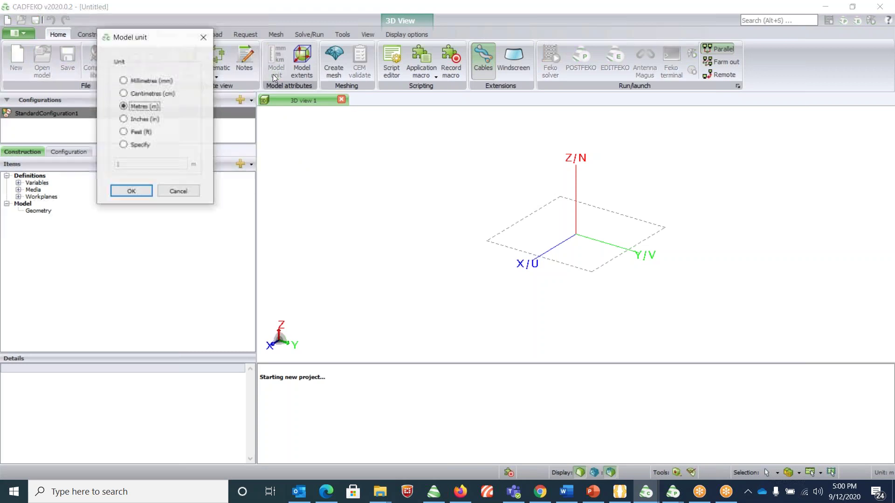
click(143, 120)
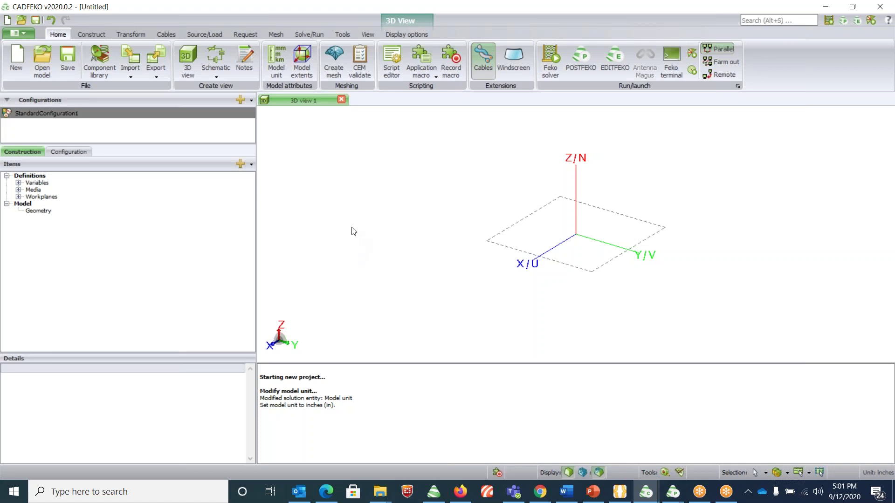
Define a Base centre cuboid with depth 0.9 and height 0.4, labelled X_band_Waveguide
click(98, 35)
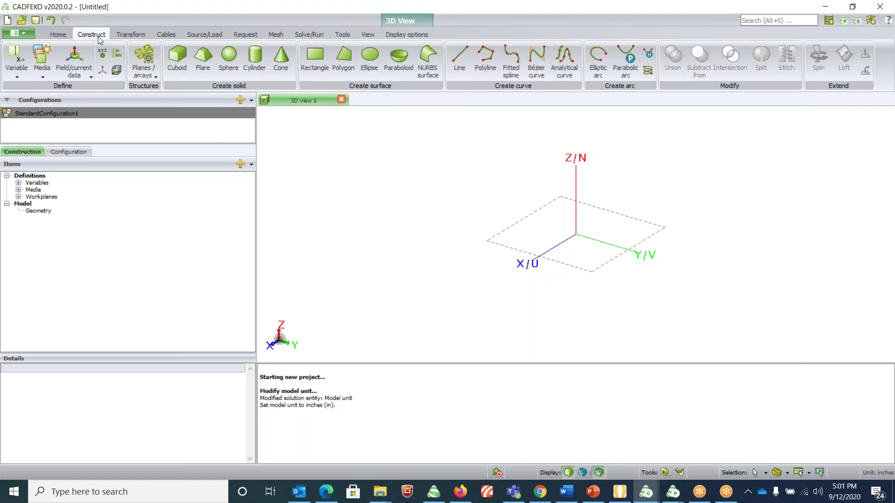
click(184, 72)
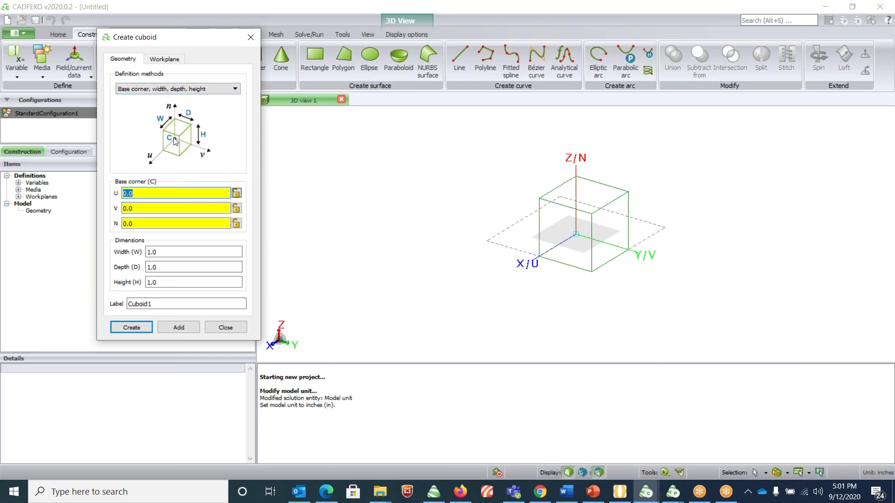
click(152, 89)
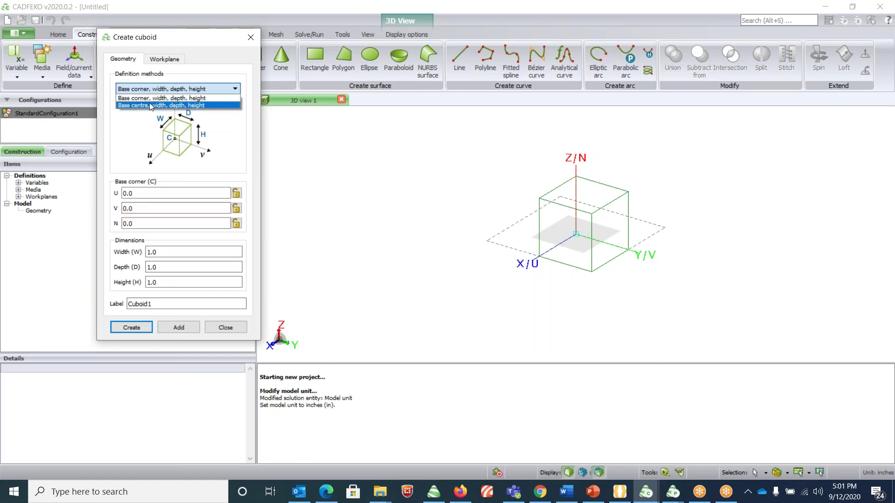
click(150, 106)
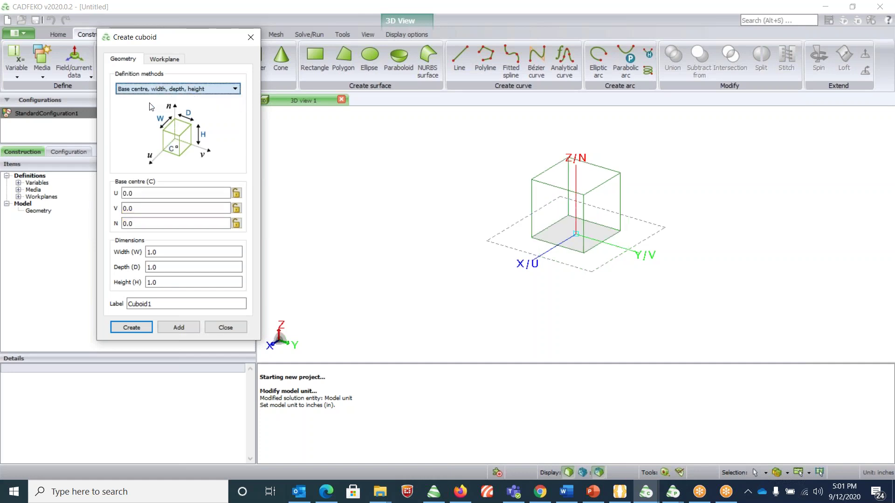
click(176, 267)
text(0.)
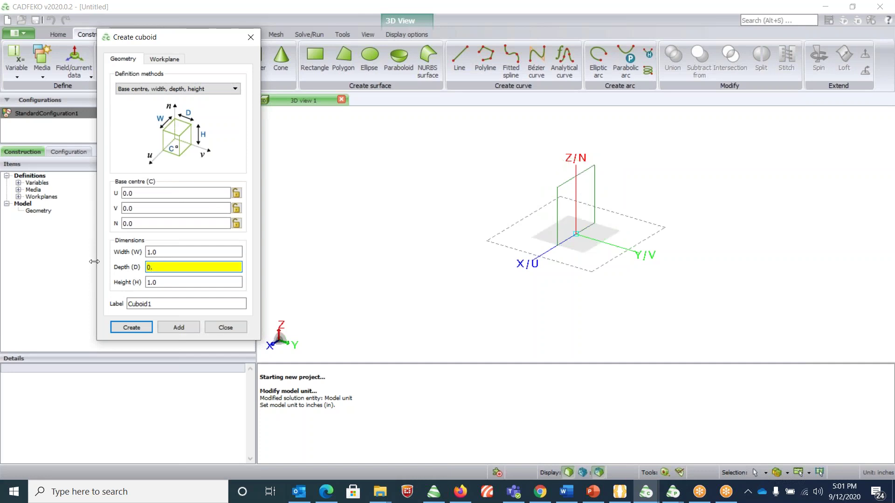
text(9)
key(Tab)
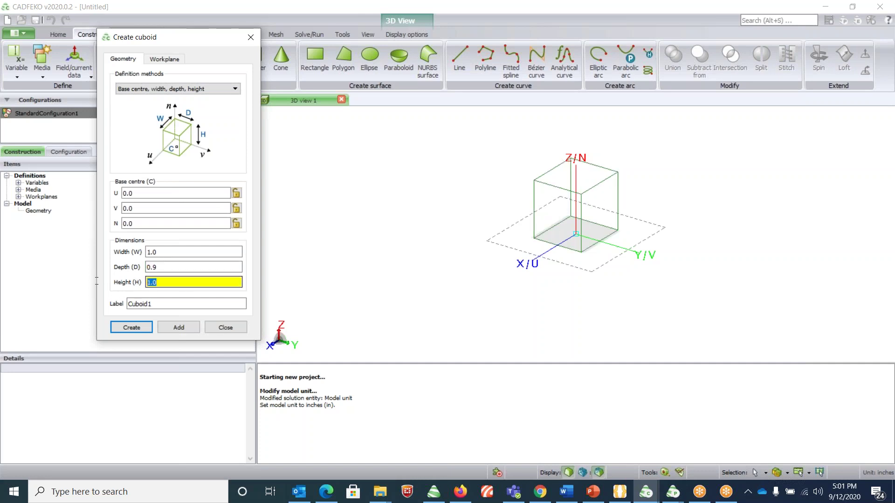
text(0.4)
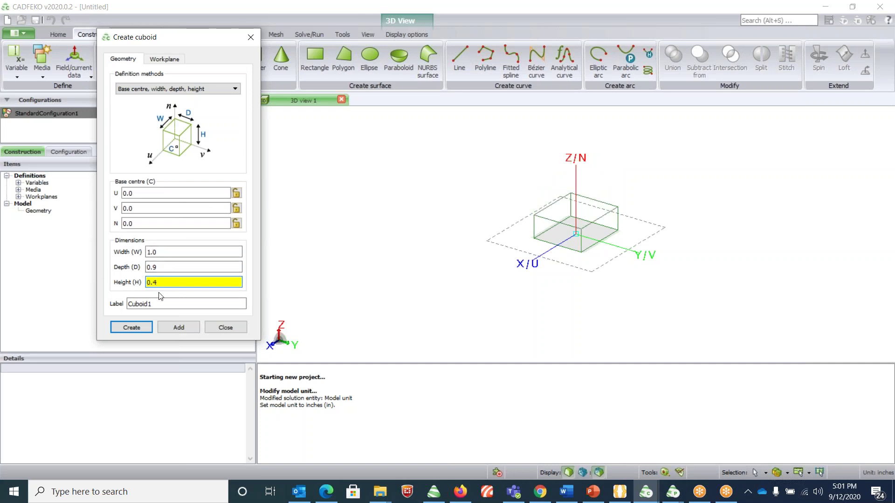
key(Tab)
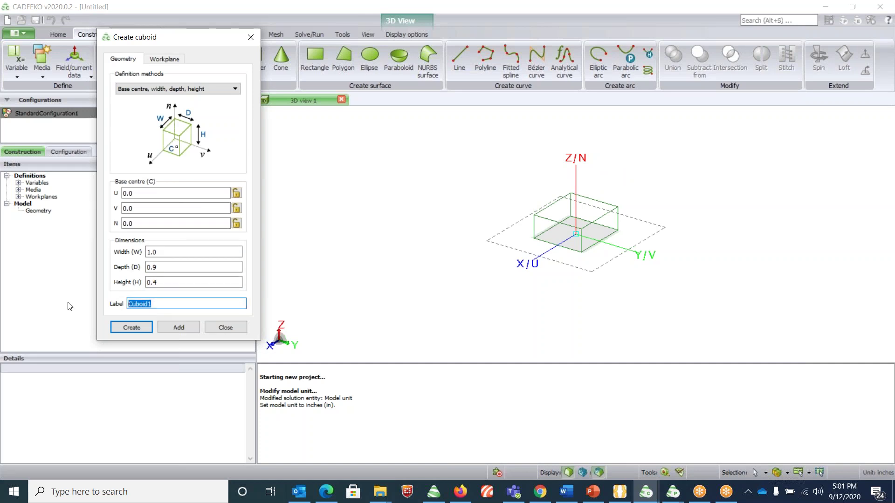
text(X_band_Waveguide)
Create the X_band_Waveguide cuboid
click(123, 328)
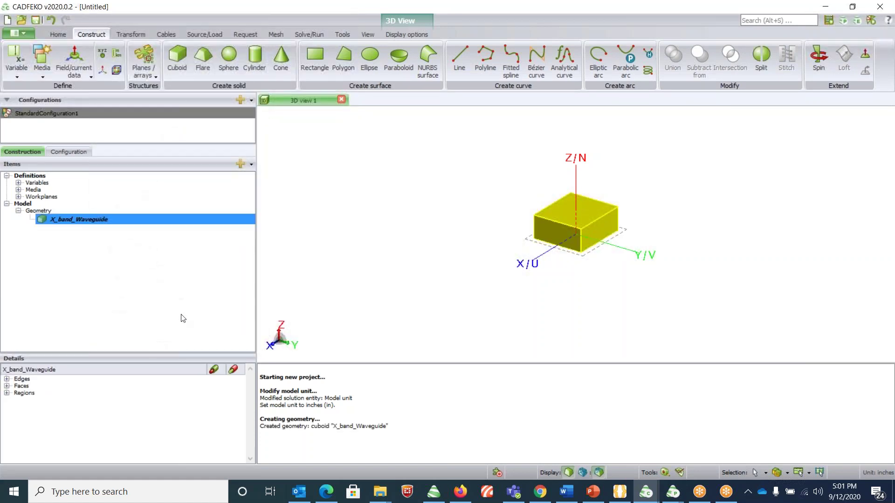
click(405, 252)
scroll(521, 236, up, 2)
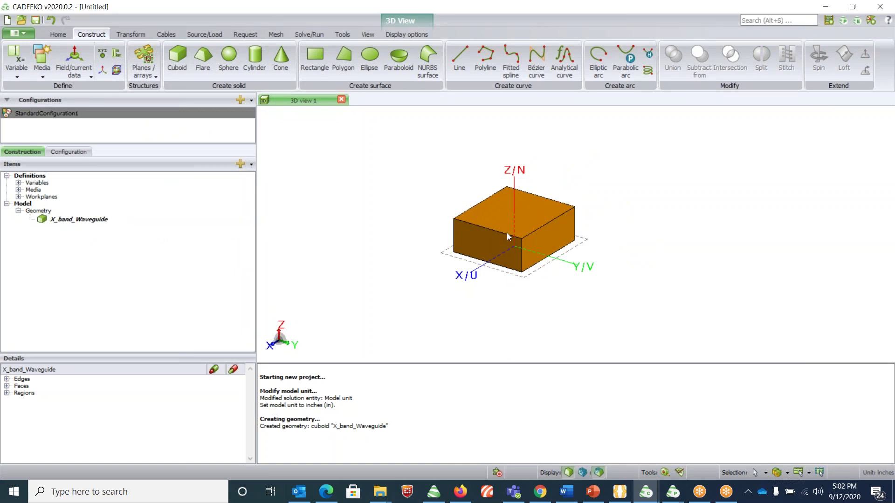
Change Region1 of X_band_Waveguide from perfect electric conductor to Free space
click(80, 219)
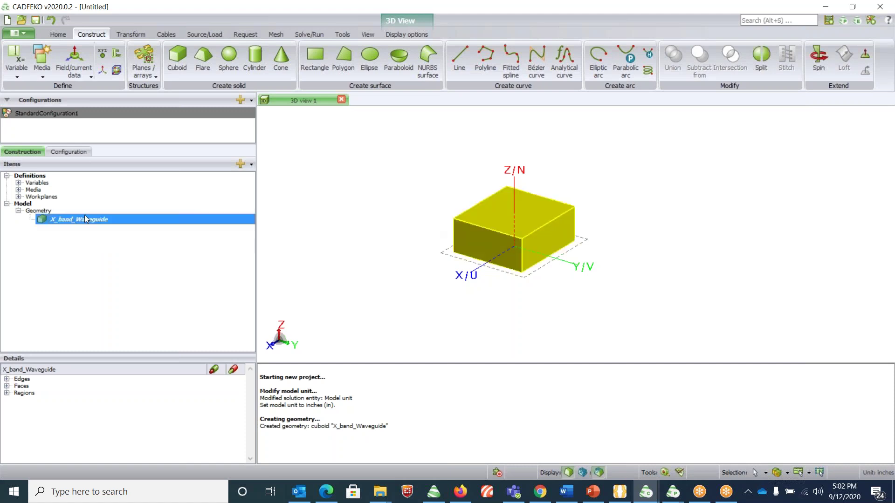
click(7, 393)
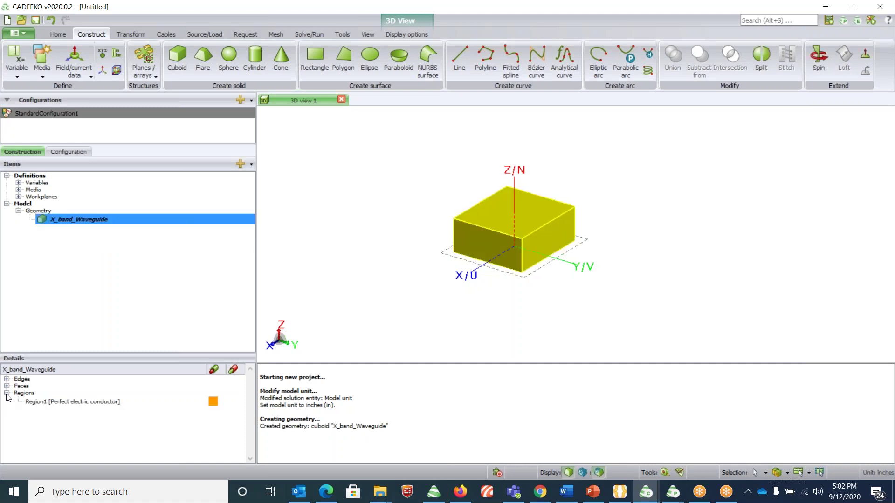
double_click(47, 403)
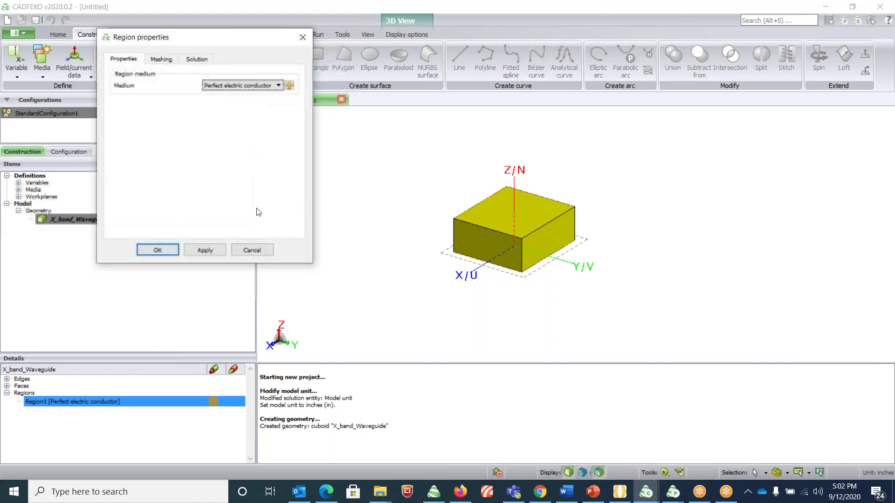
click(220, 88)
click(220, 102)
click(166, 247)
click(335, 264)
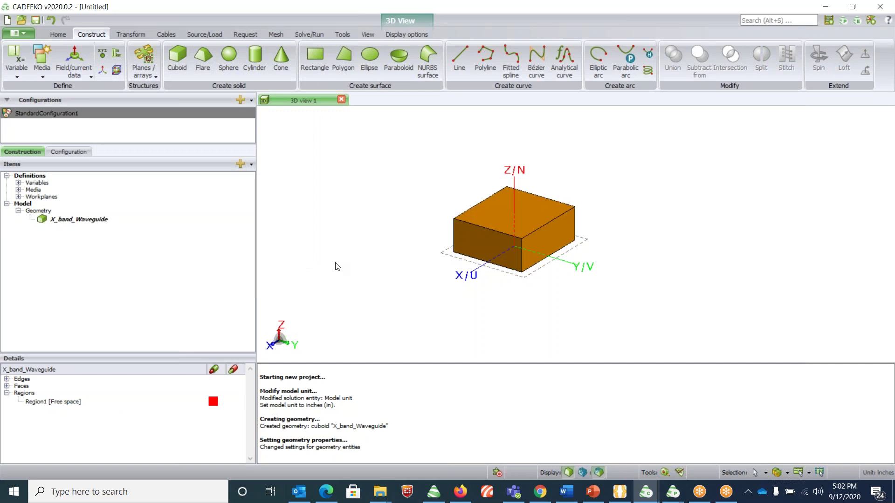
click(7, 386)
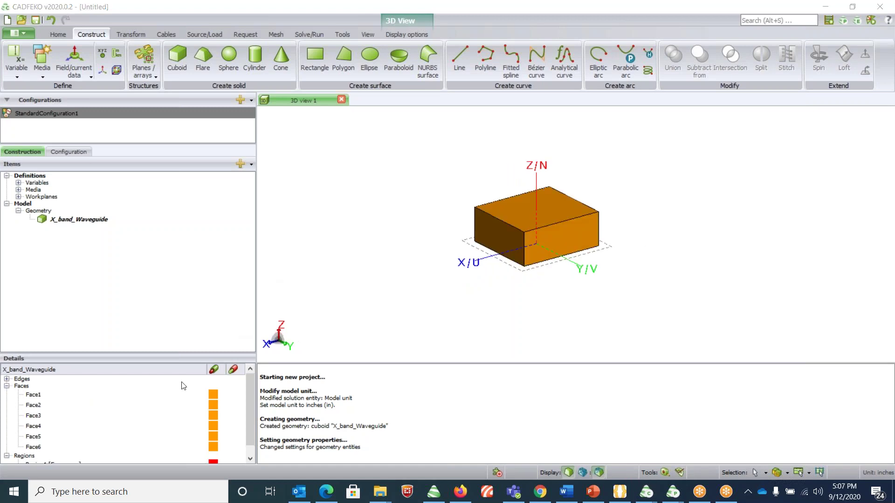
Assign Perfect electric conductor as the medium of cuboid faces Face1 through Face6
click(33, 396)
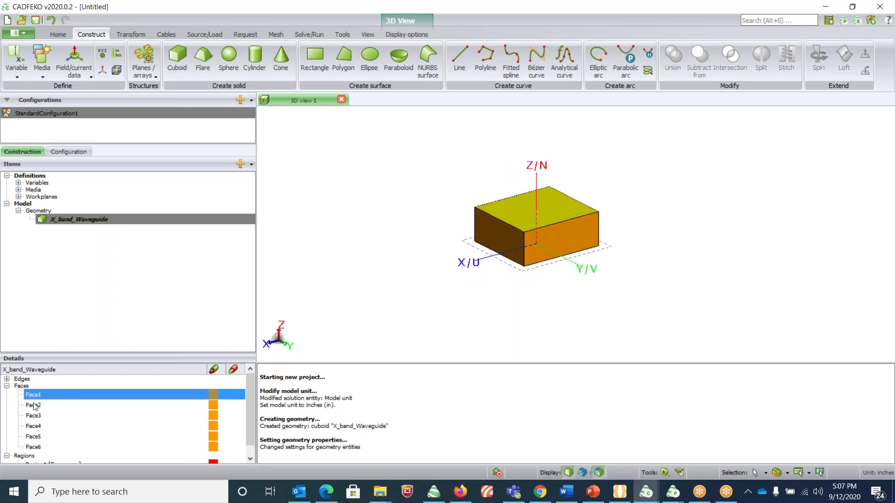
drag(35, 407, 36, 448)
right_click(49, 440)
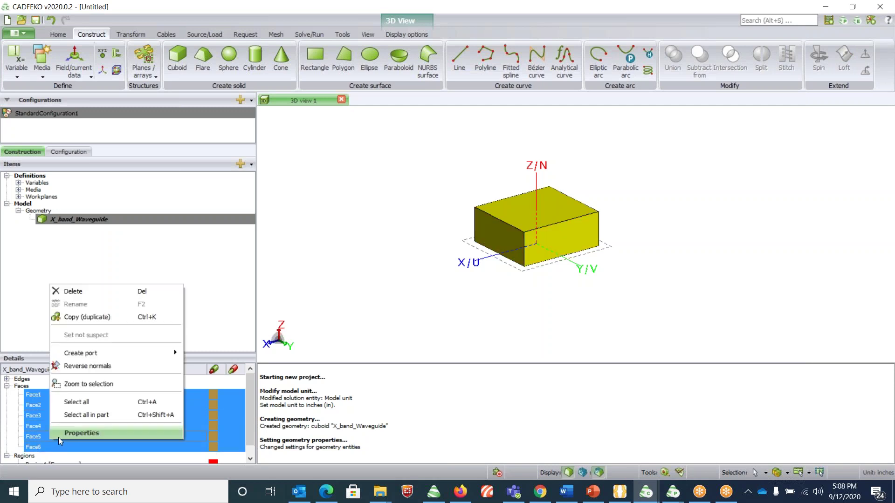
click(58, 435)
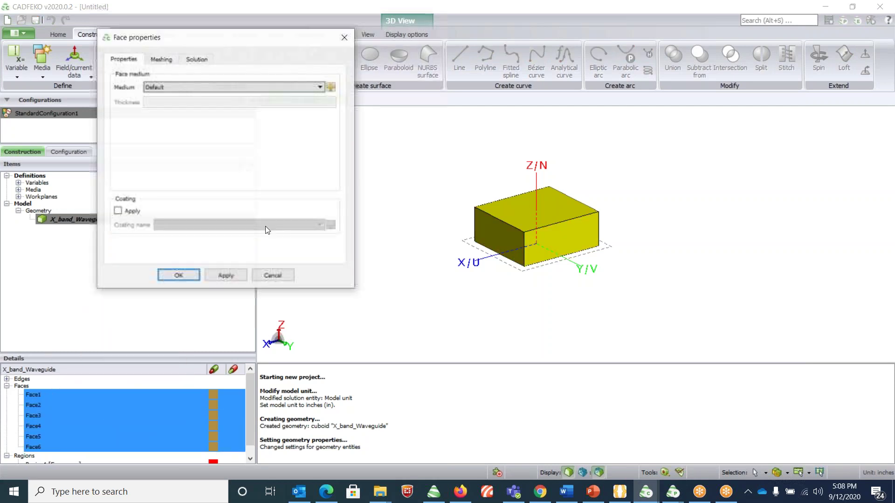
click(196, 87)
click(190, 103)
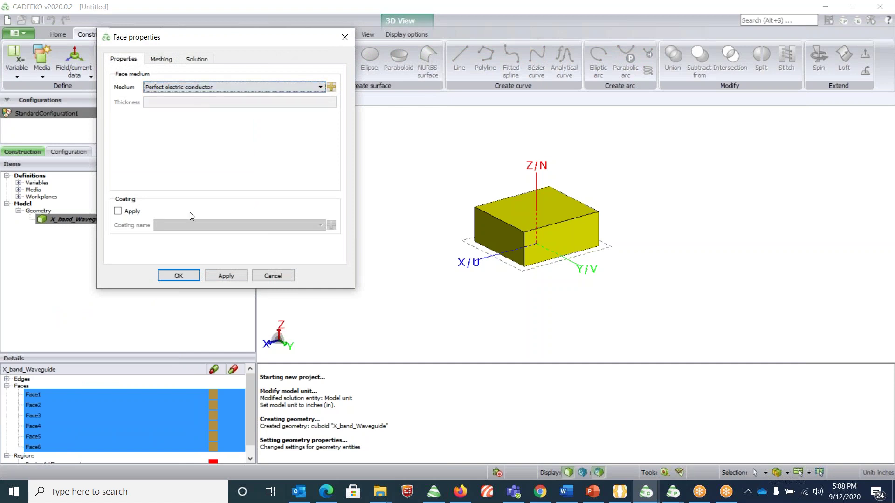
click(185, 275)
click(399, 286)
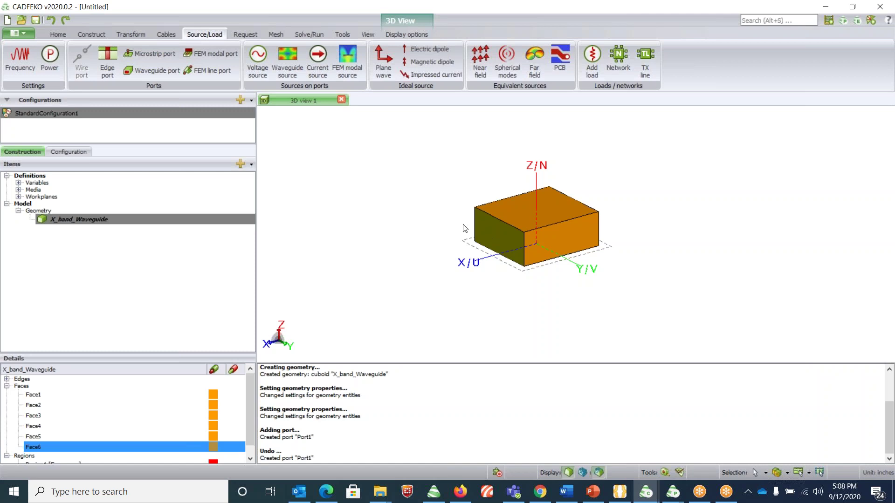
click(150, 75)
click(149, 233)
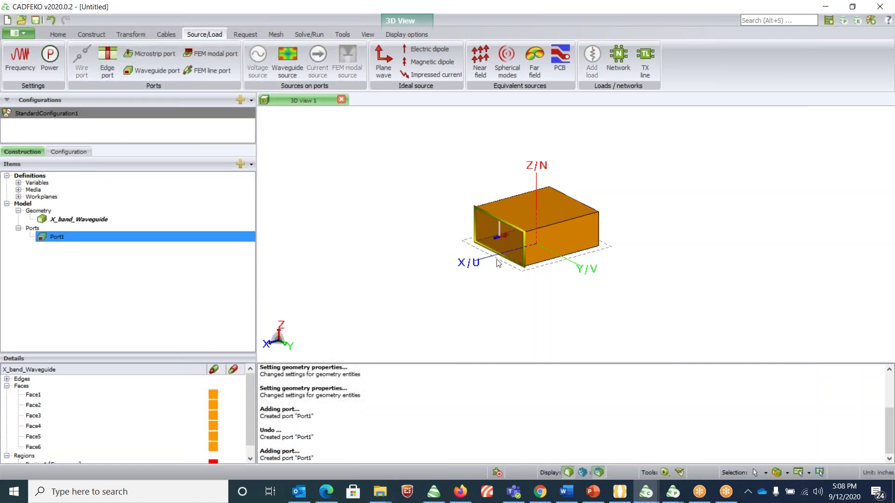
click(509, 293)
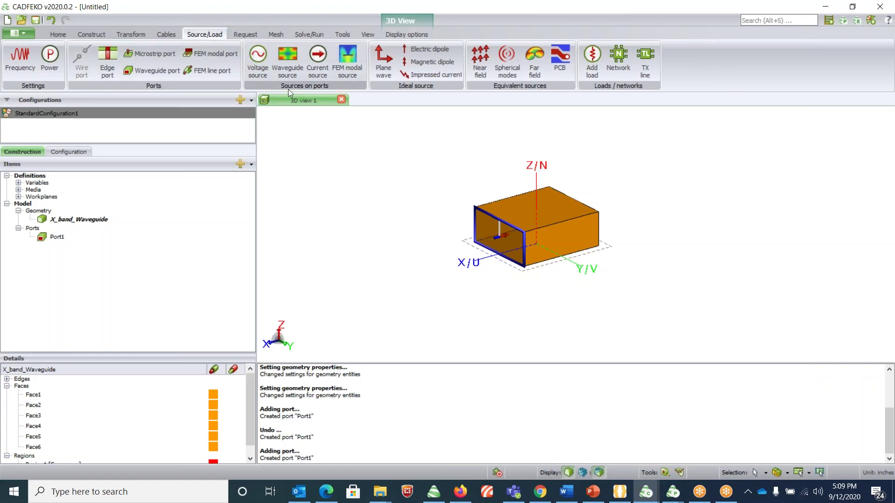
Add a waveguide source on Port1 using its fundamental mode, magnitude 1, phase 0
click(289, 72)
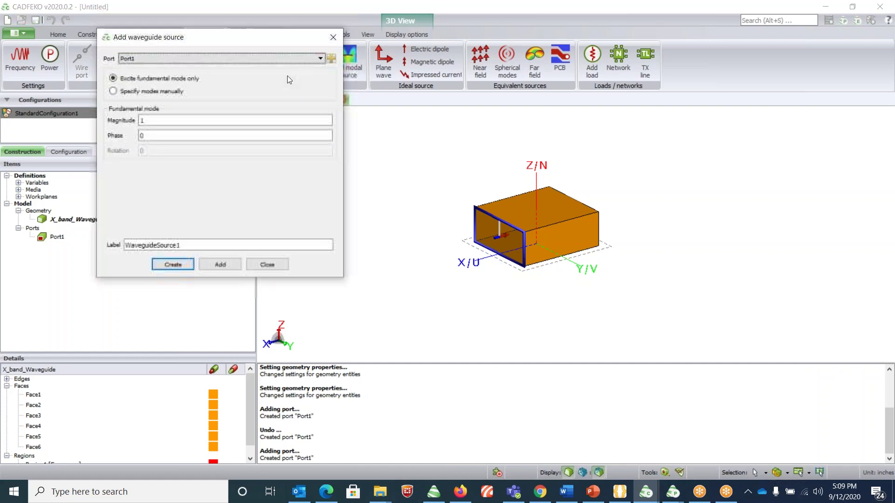
click(173, 264)
click(404, 254)
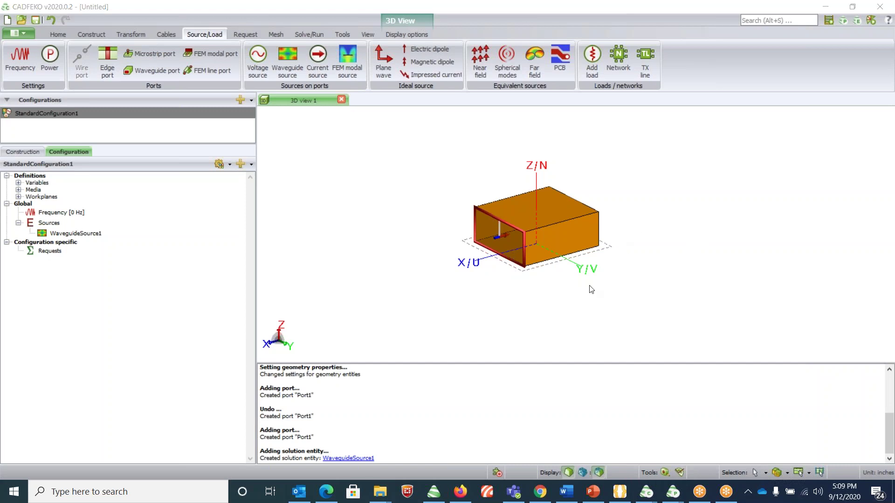
Create waveguide port Port2 on Face3, the far end of the box
drag(591, 290, 627, 252)
scroll(628, 253, up, 3)
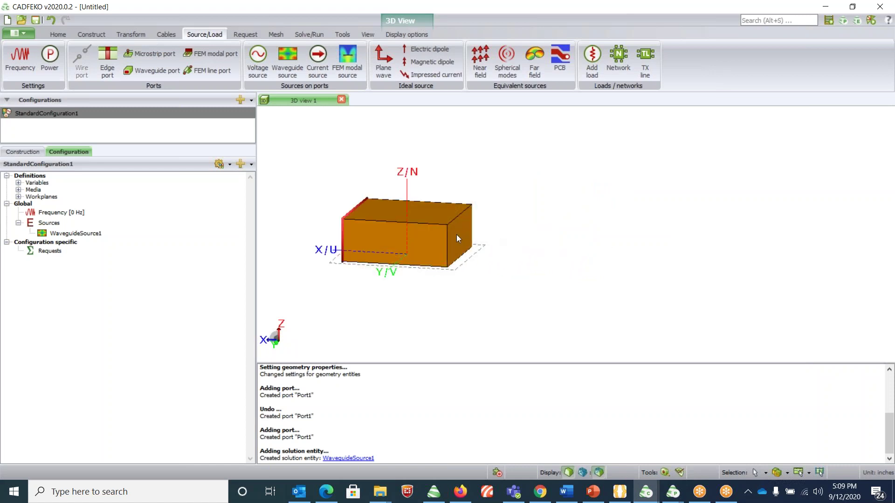
click(29, 153)
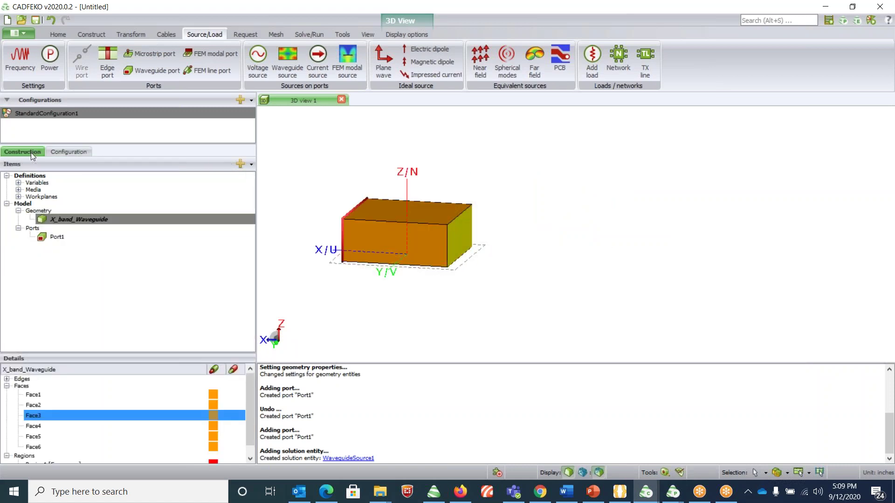
click(153, 69)
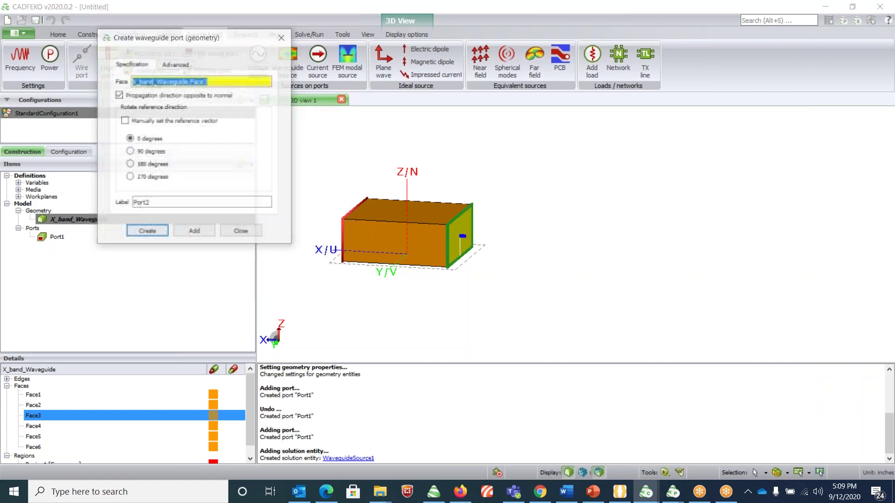
click(149, 232)
Add WaveguideSource2 to excite Port2
click(291, 63)
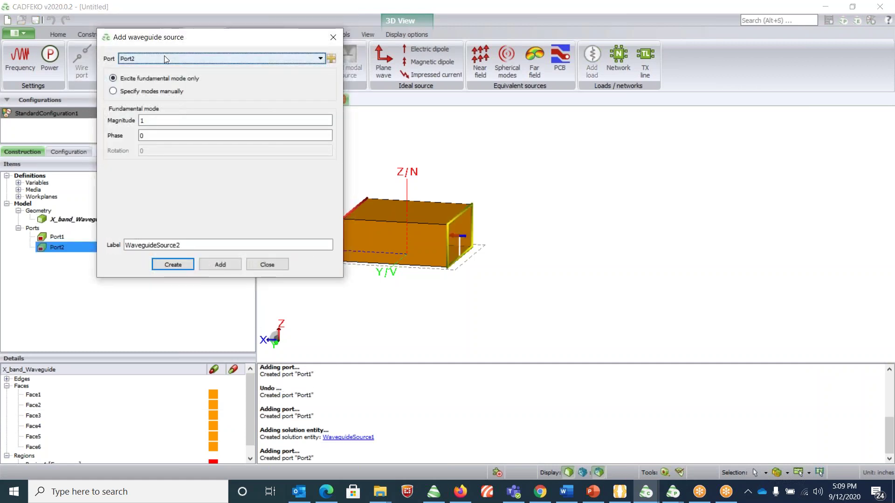
click(172, 264)
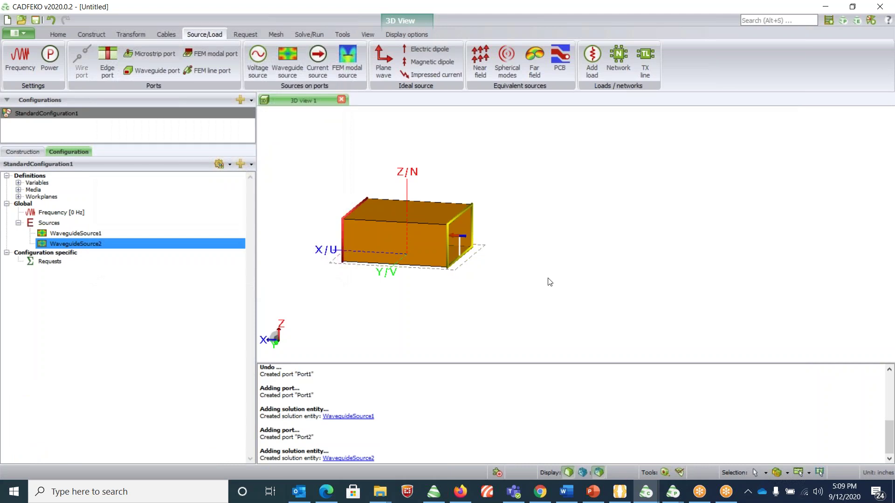
drag(499, 300, 565, 293)
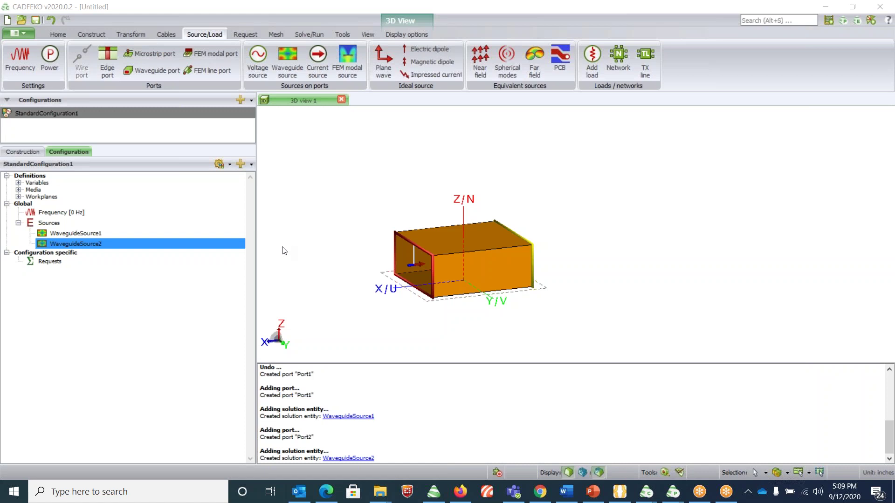
Set a continuous interpolated frequency range with start 8e9 Hz and end 10e9 Hz
double_click(61, 213)
click(176, 76)
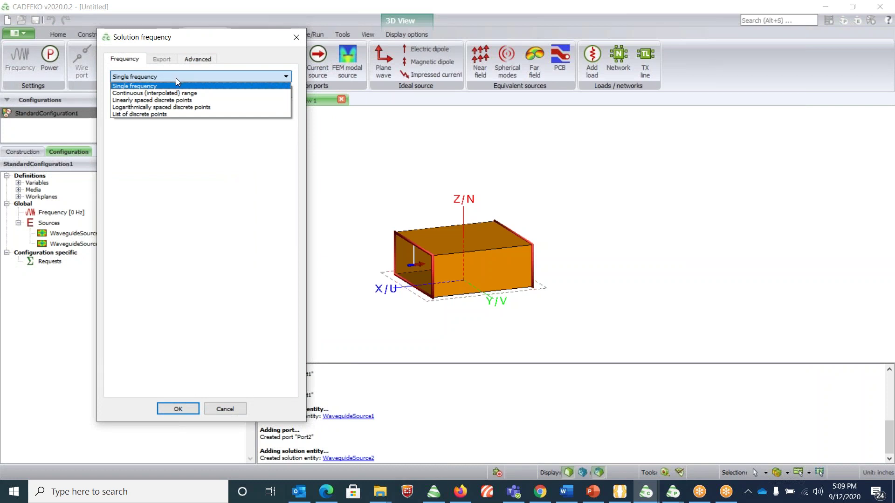
click(171, 93)
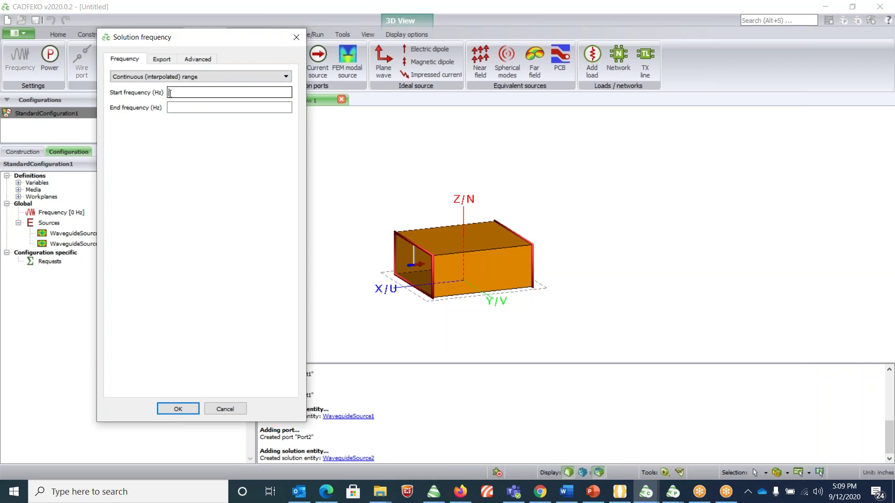
text(8e9)
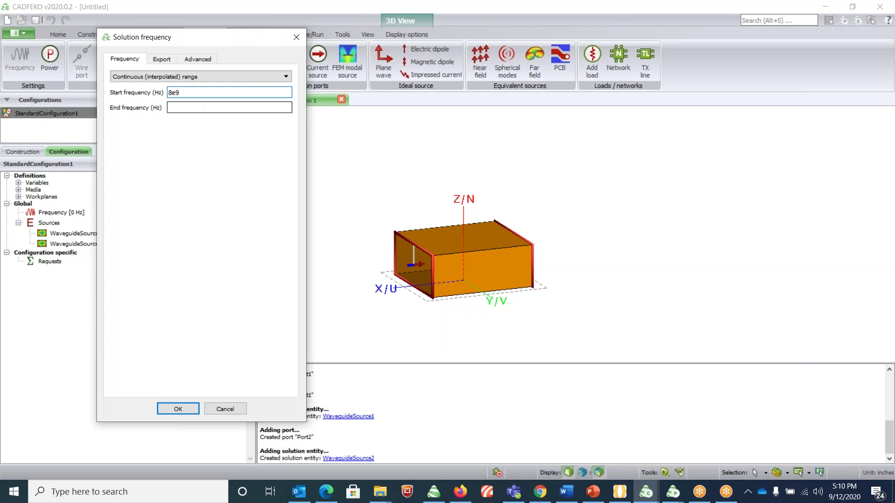
click(191, 105)
text(10e9)
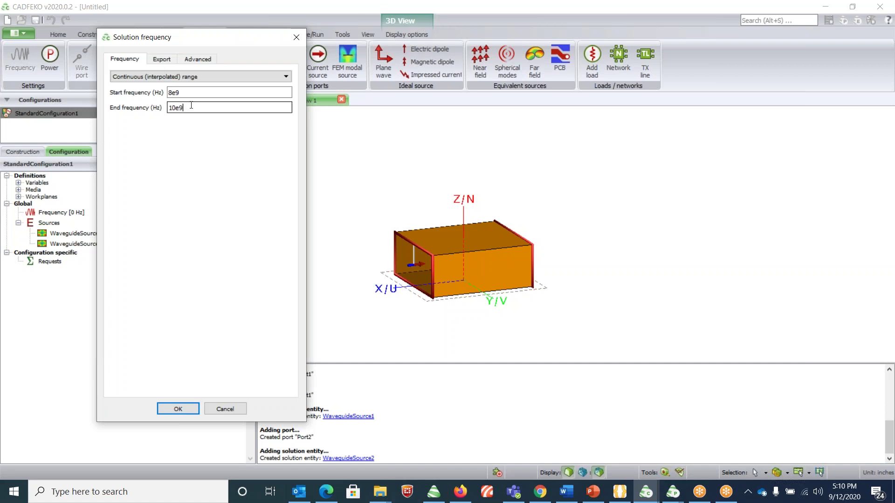
click(174, 410)
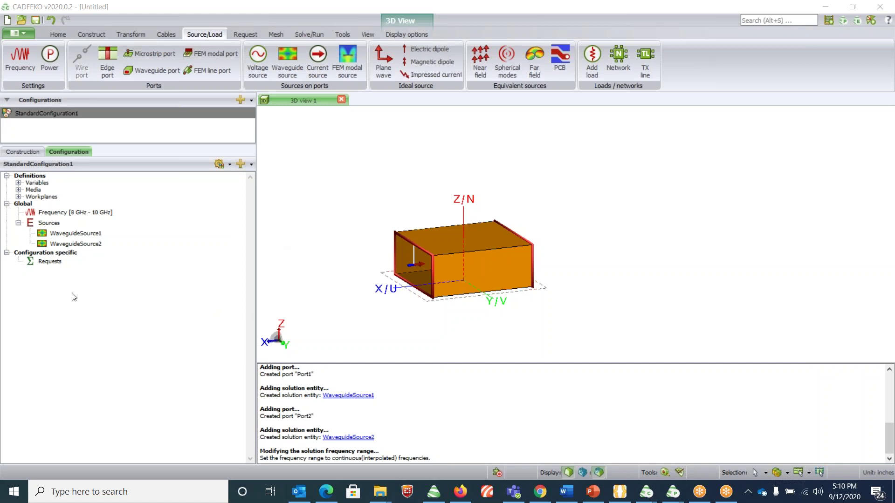
Create a multiport S-parameter configuration using Port1 and Port2
right_click(51, 263)
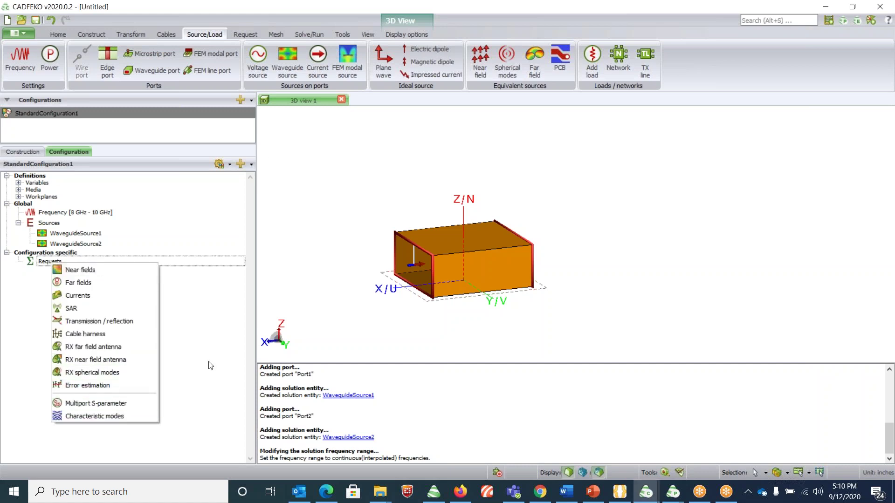
click(244, 34)
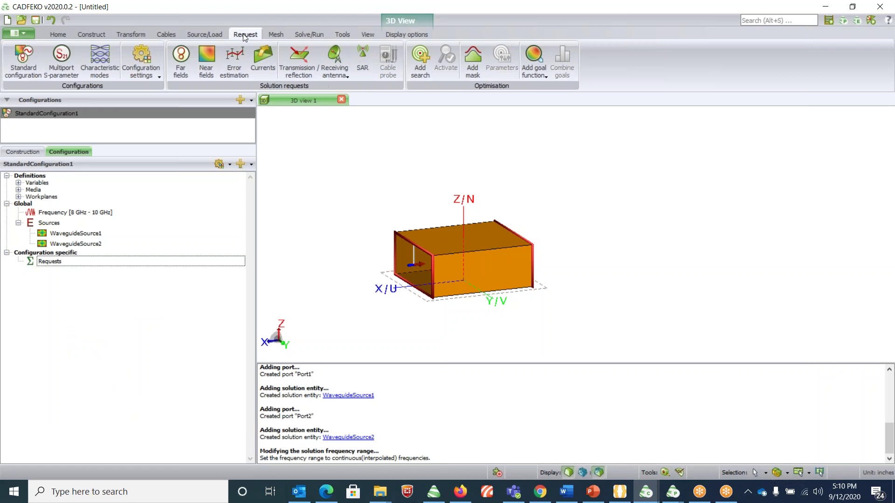
click(66, 71)
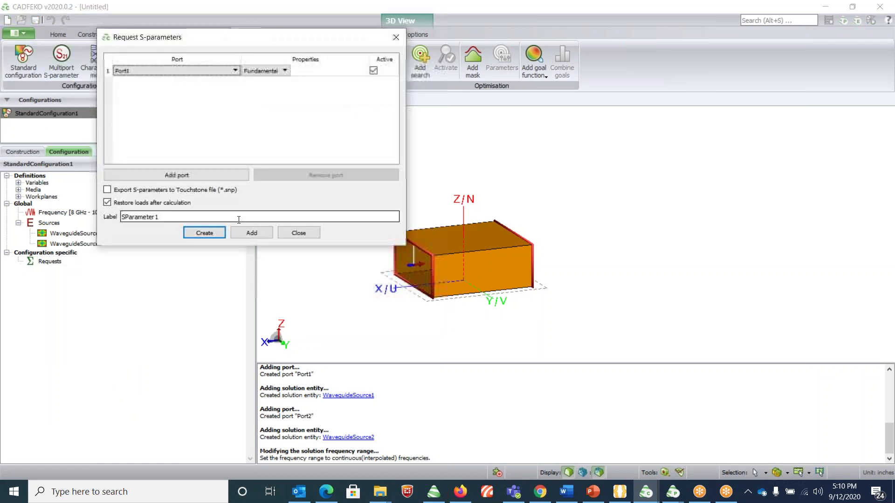
click(189, 172)
click(169, 82)
click(159, 90)
click(184, 82)
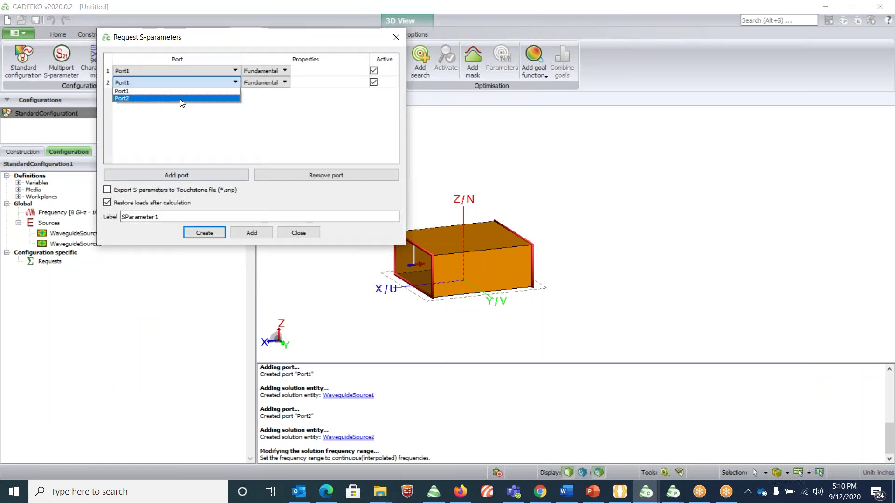
click(180, 101)
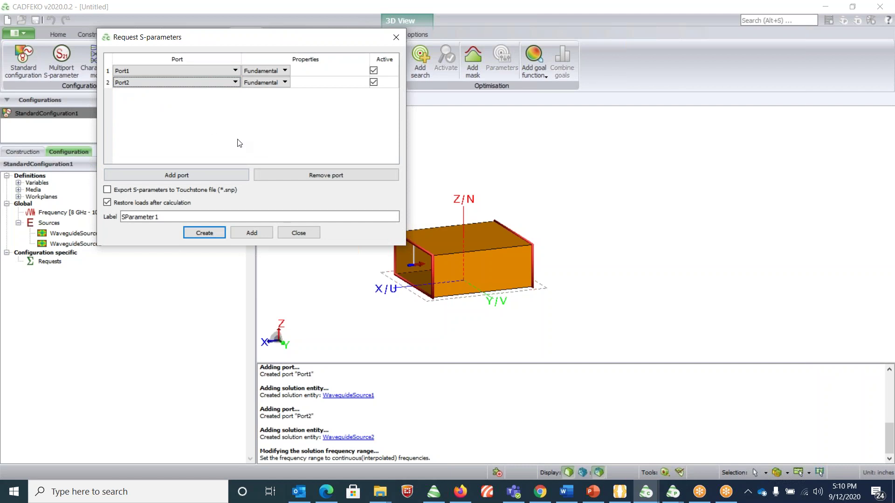
click(213, 232)
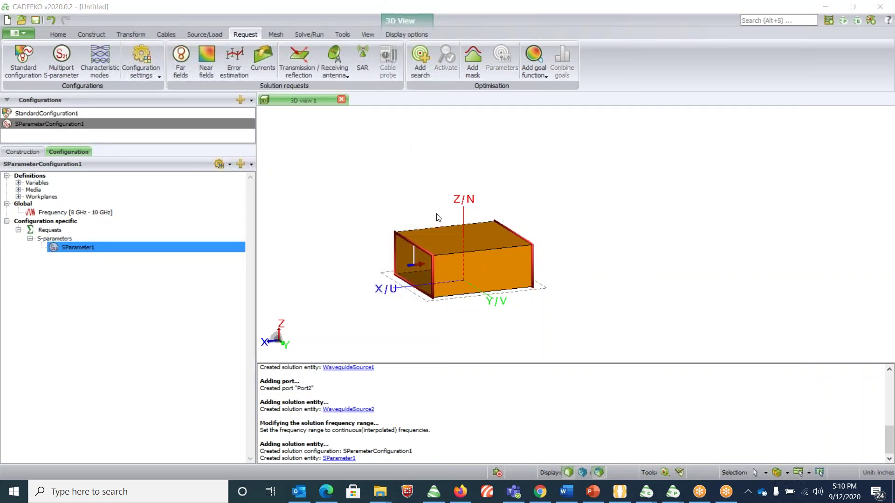
Exclude StandardConfiguration1 from the solution
click(77, 113)
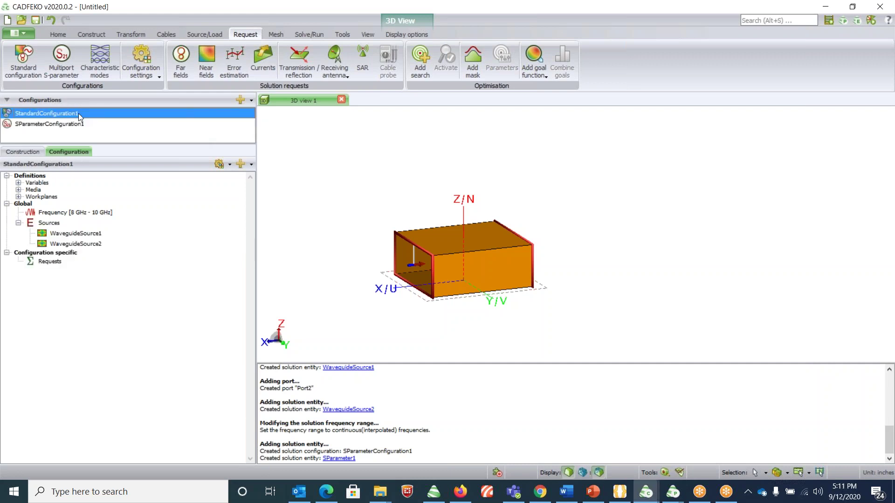
right_click(78, 114)
click(127, 165)
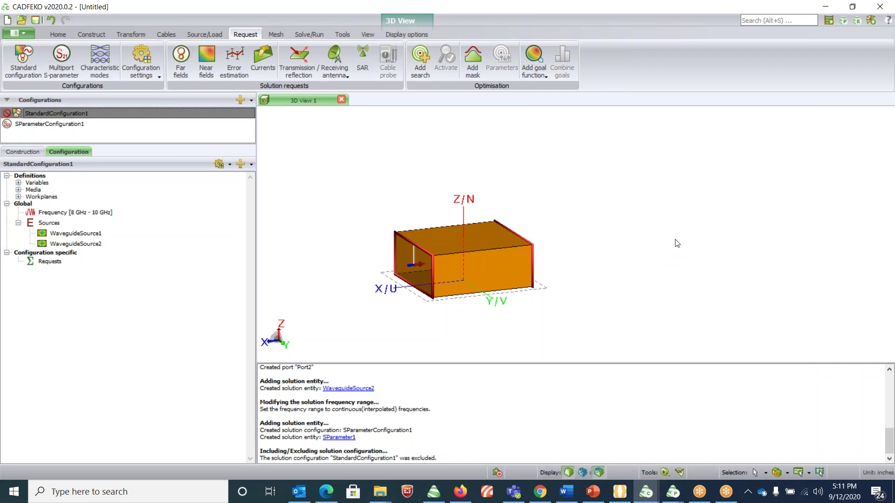
Mesh X_band_Waveguide with the Standard mesh size, giving 756 triangles
click(275, 35)
click(18, 74)
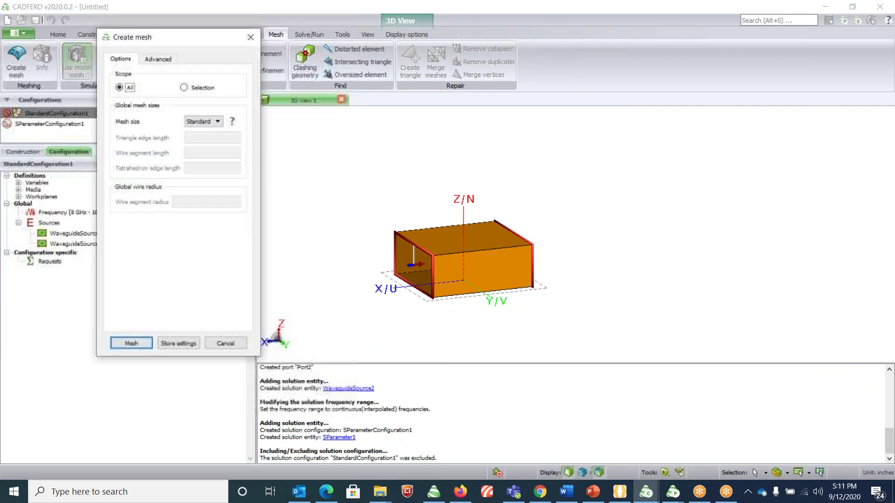
click(132, 343)
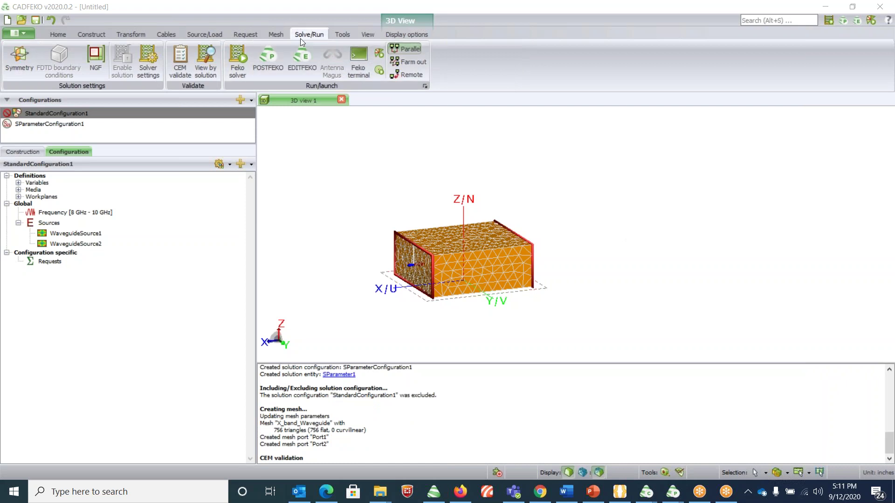
Run CEM validation on the meshed waveguide model and save the project as Waveguide_Xband
click(174, 70)
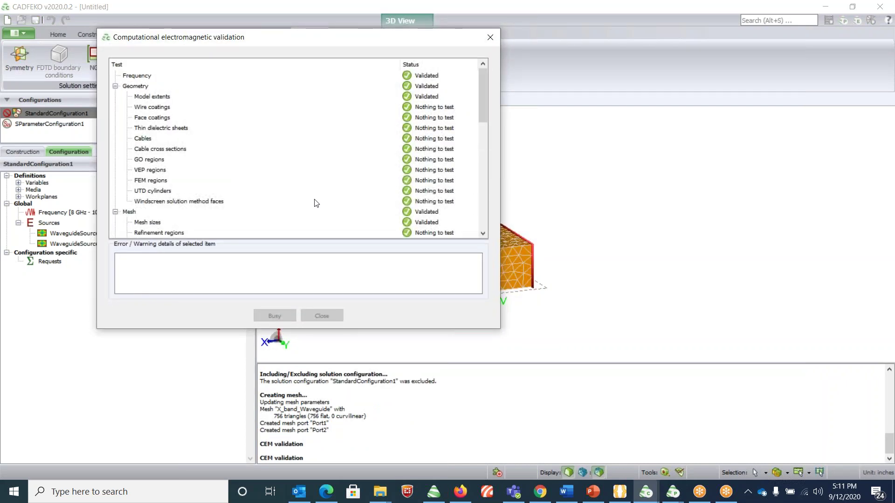
scroll(317, 205, down, 10)
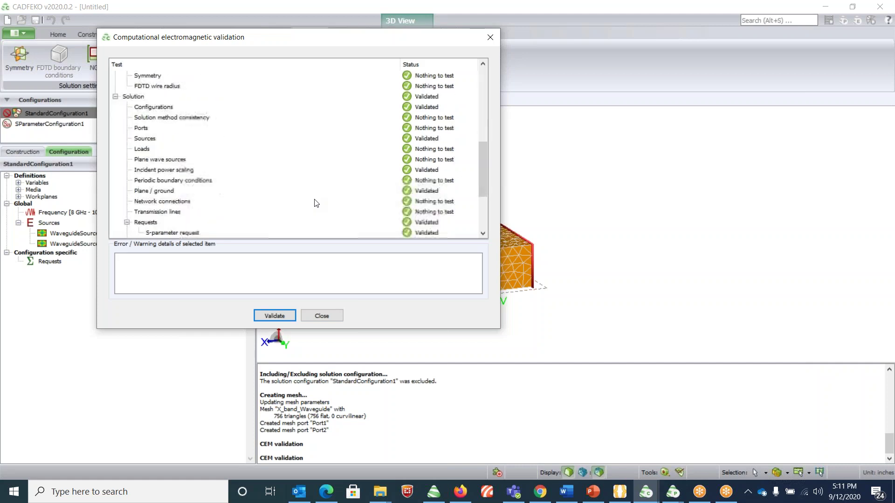
scroll(317, 208, up, 10)
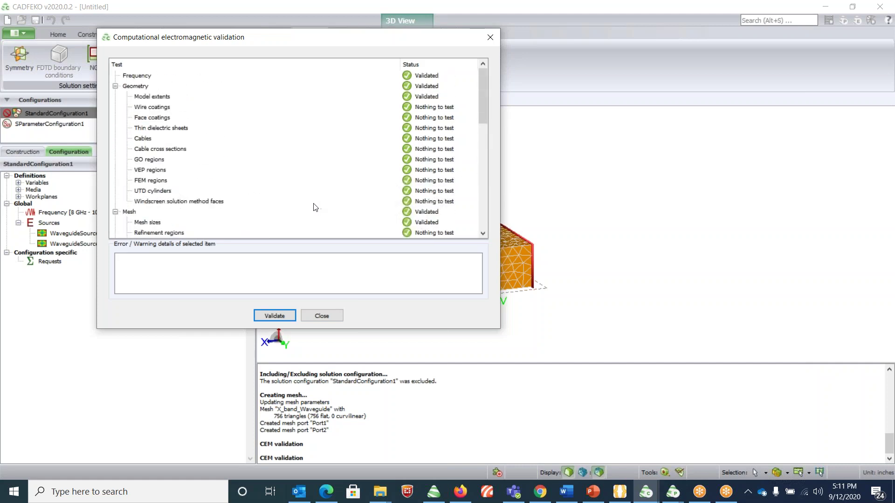
click(340, 314)
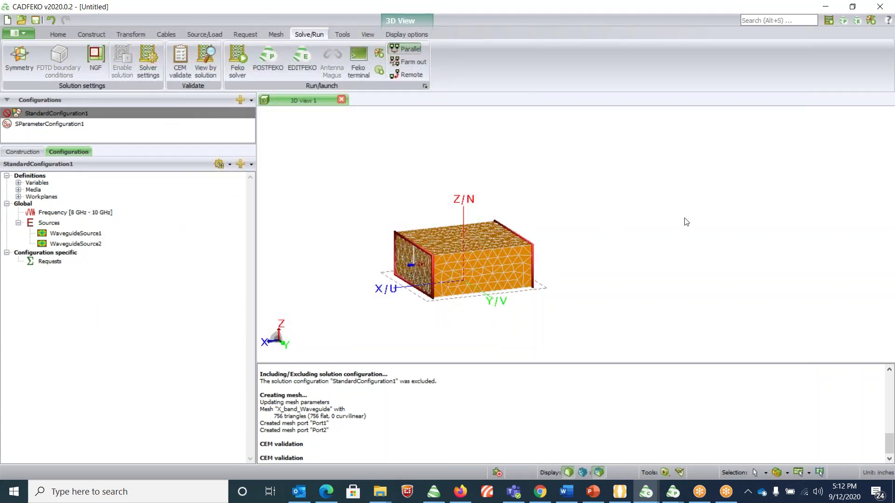
key(ctrl+s)
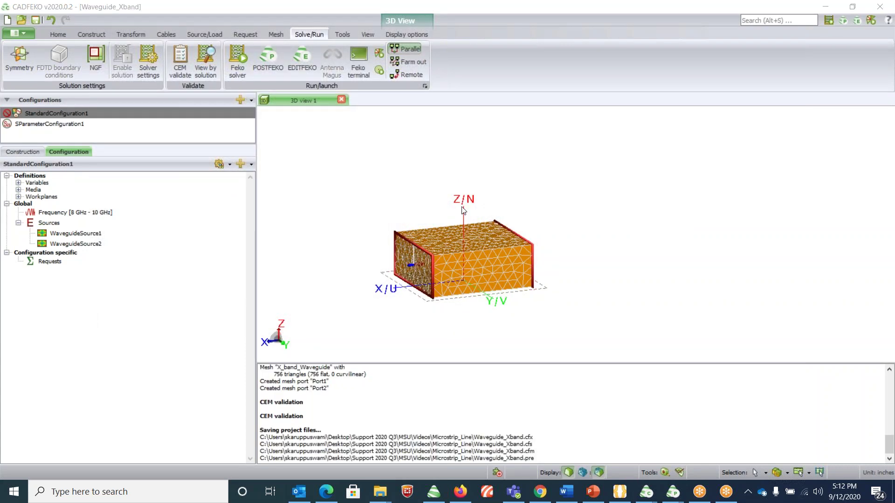
click(36, 20)
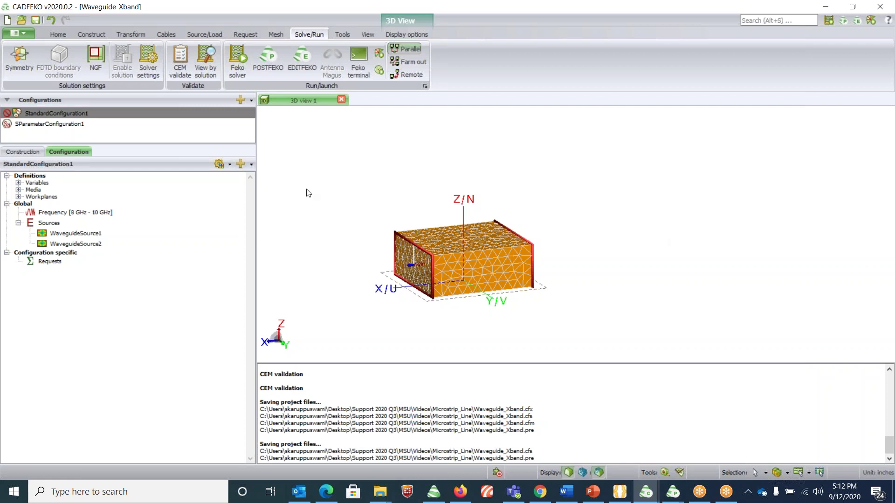
Run the Feko solver on Waveguide_Xband with unchanged solver settings until all 10 frequencies finish
click(237, 77)
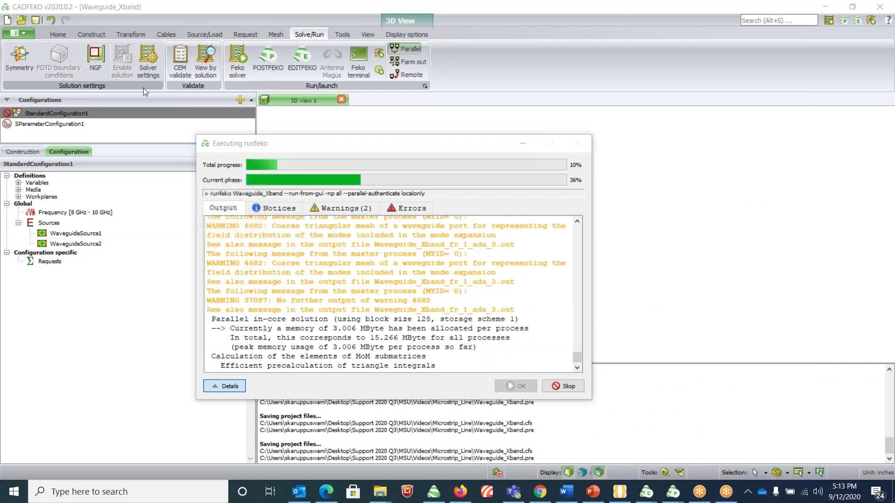
click(144, 74)
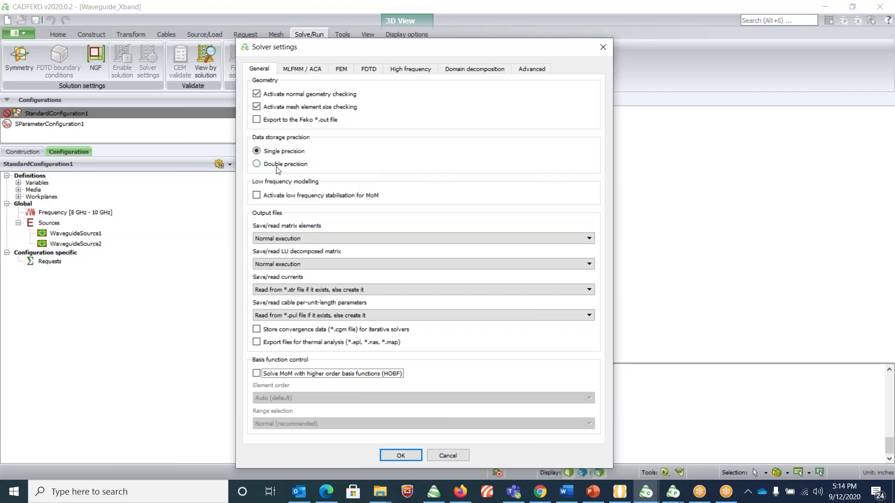
click(449, 455)
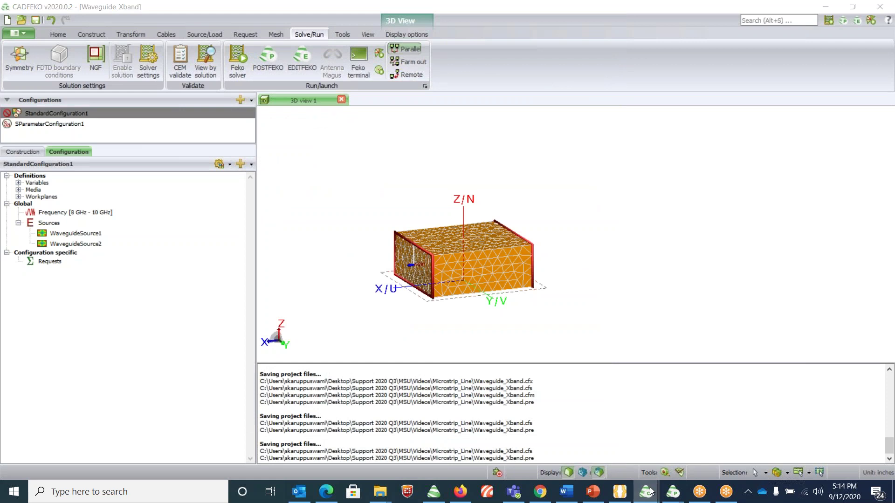
mouse_move(646, 492)
mouse_move(809, 422)
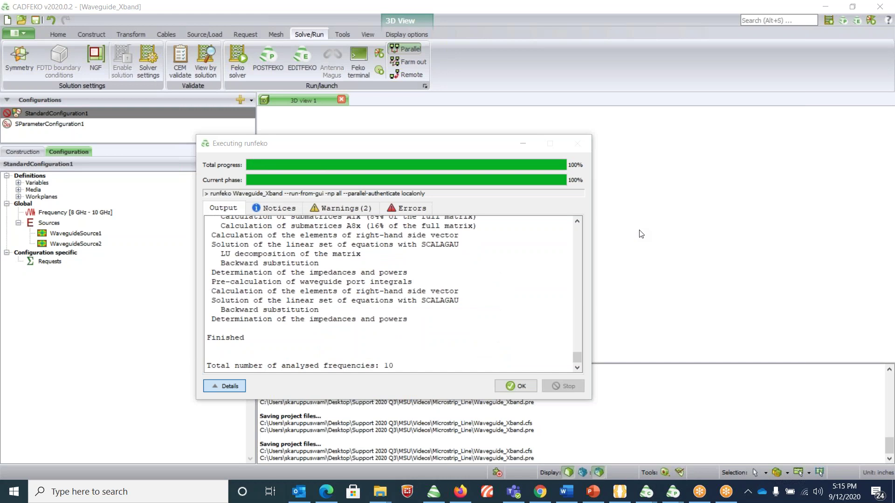
click(517, 386)
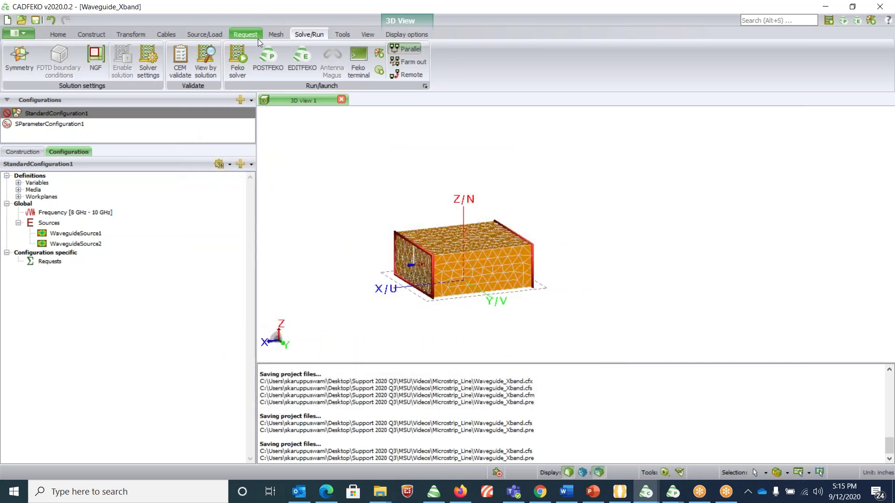
Load the Waveguide_Xband results in POSTFEKO and add Cartesian graph1 spanning 8 to 10 GHz
click(267, 59)
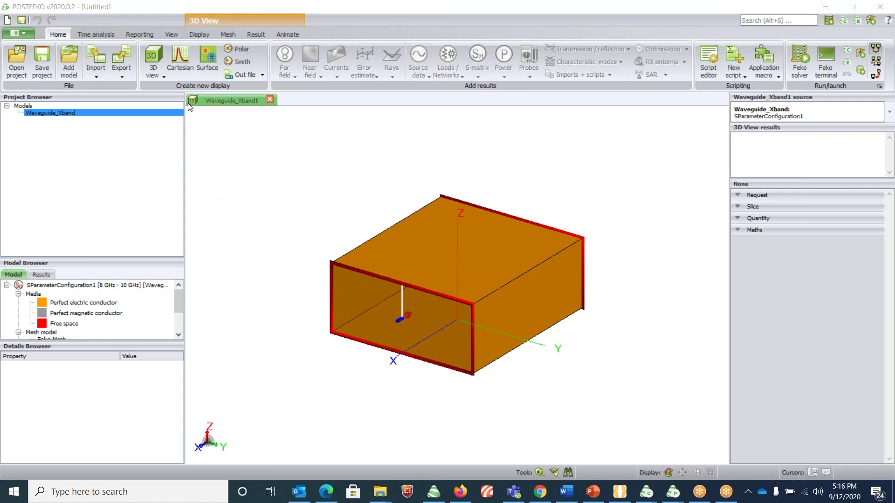
click(177, 71)
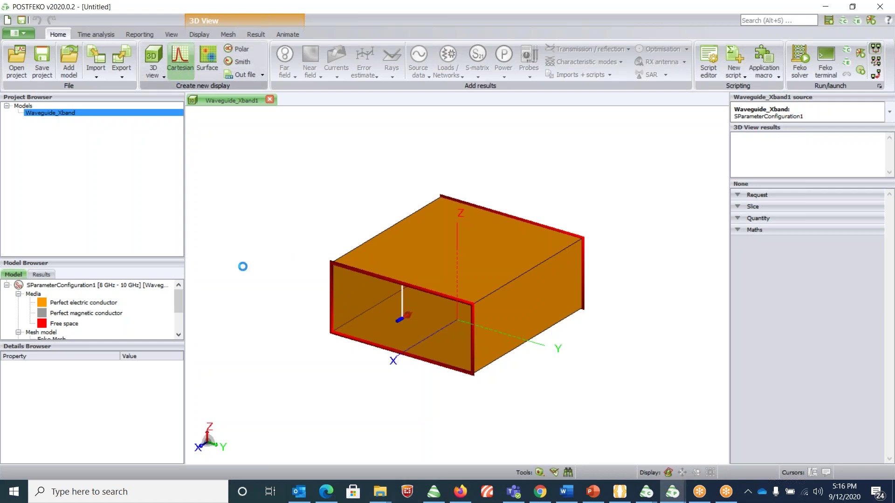
scroll(145, 305, down, 2)
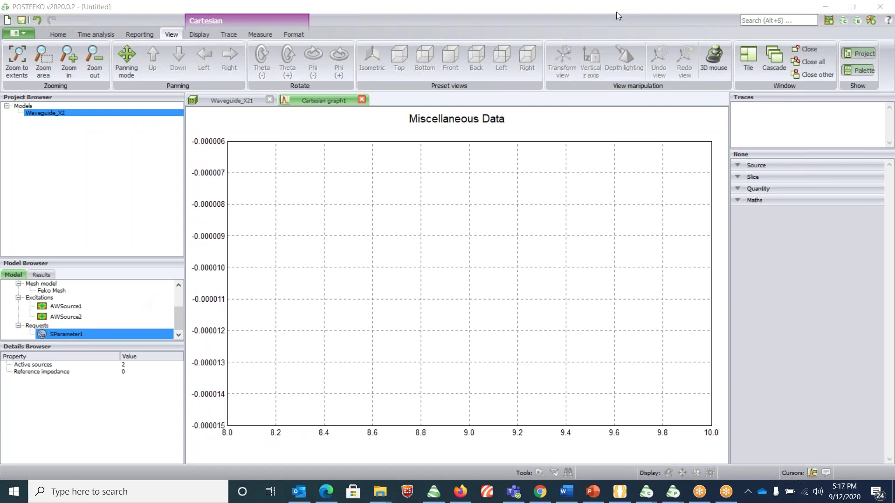
Add two SParameter1 traces to Cartesian graph1, switching the second trace to S2,1
double_click(129, 332)
double_click(87, 335)
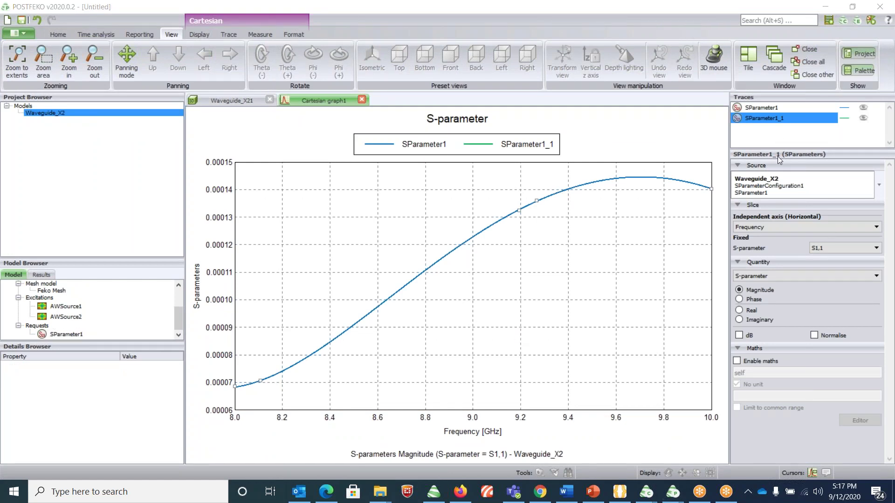
click(826, 249)
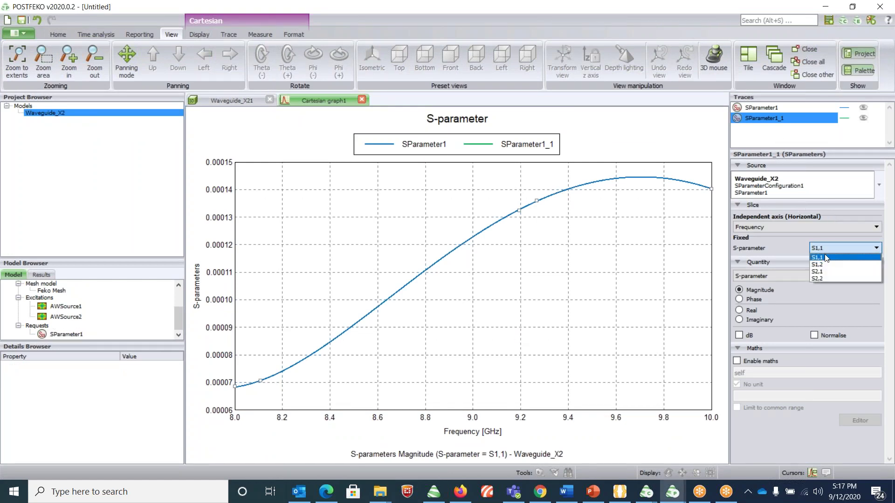
click(818, 272)
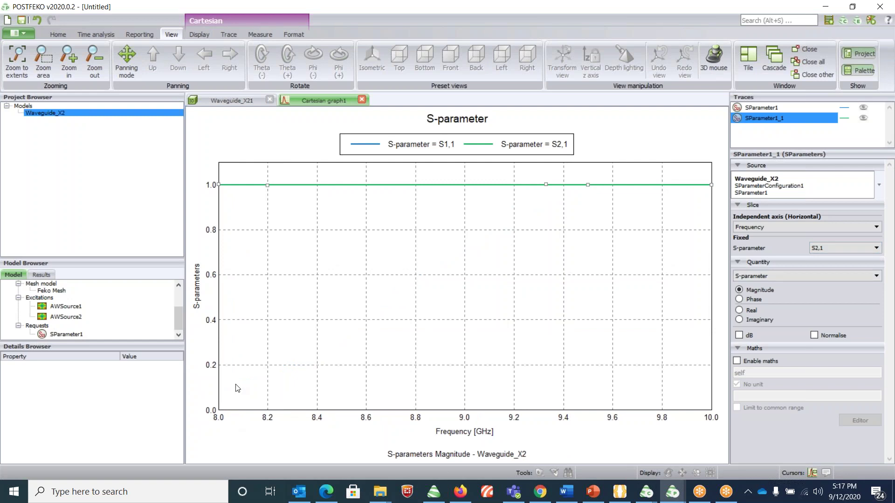
Show both the S2,1 and S1,1 trace magnitudes in dB
click(748, 341)
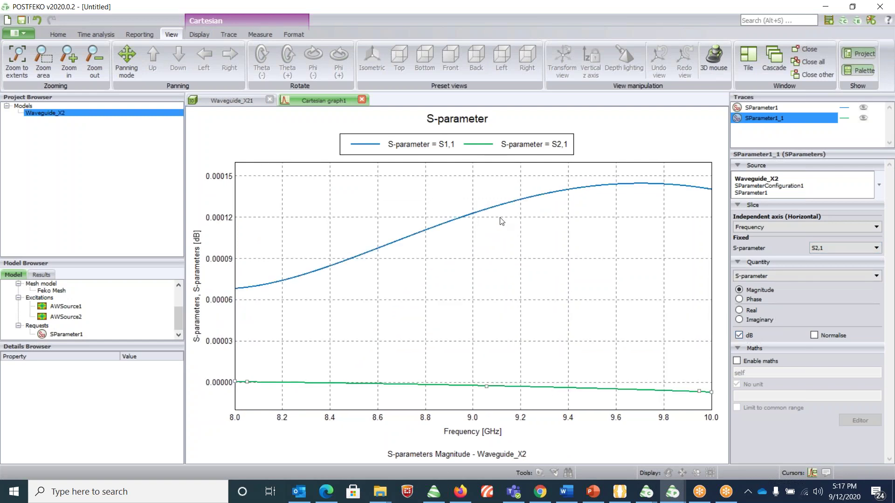
click(483, 214)
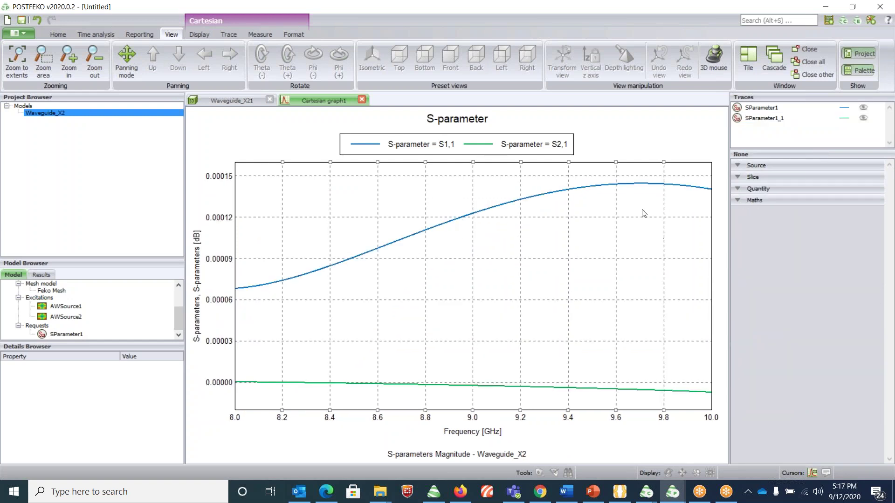
click(632, 184)
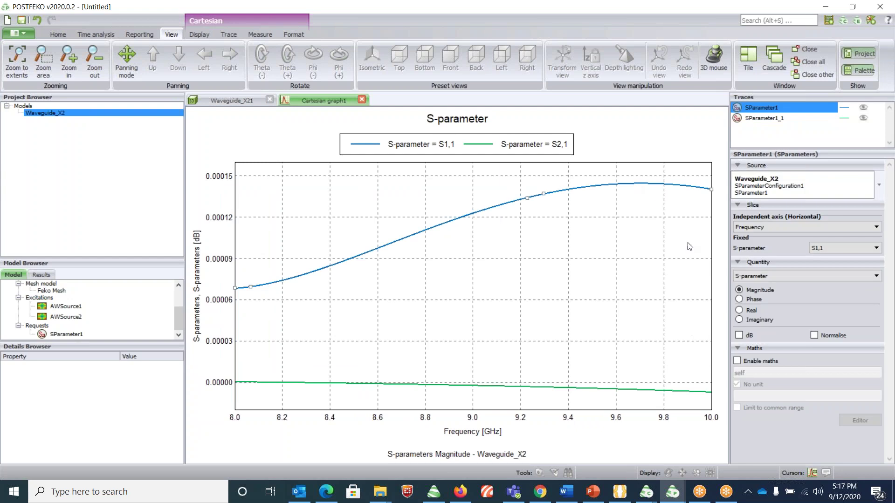
click(740, 335)
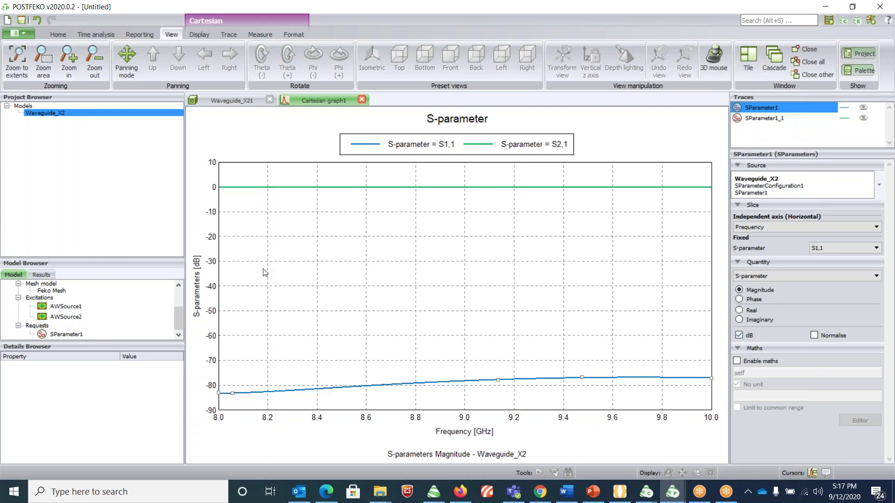